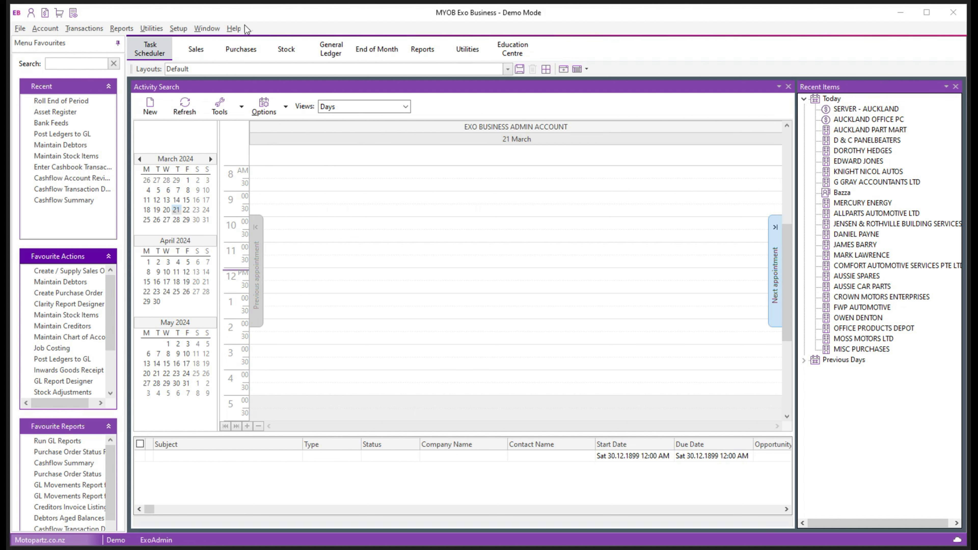
# Show the About Exo Business dialog with version 2023.3.0.48 and system details
pyautogui.click(233, 29)
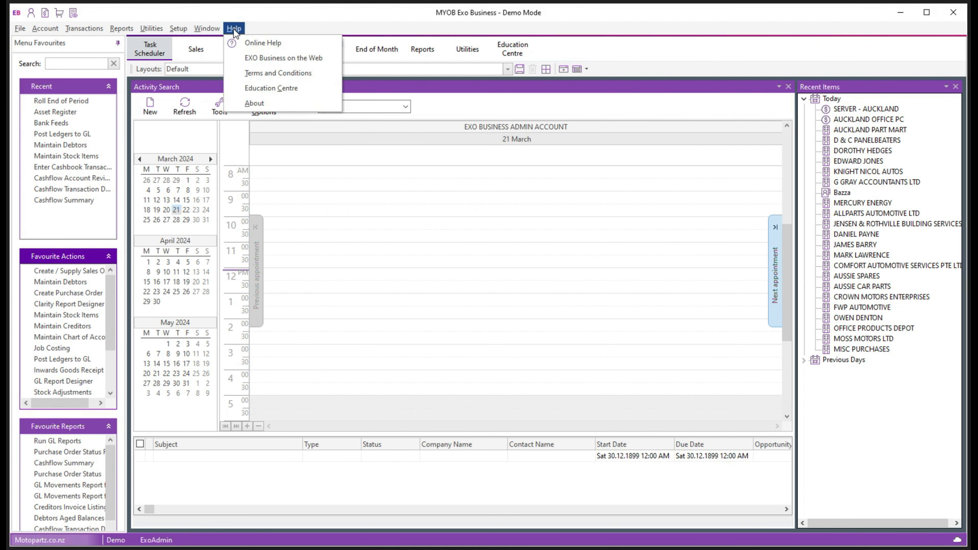
pyautogui.click(263, 106)
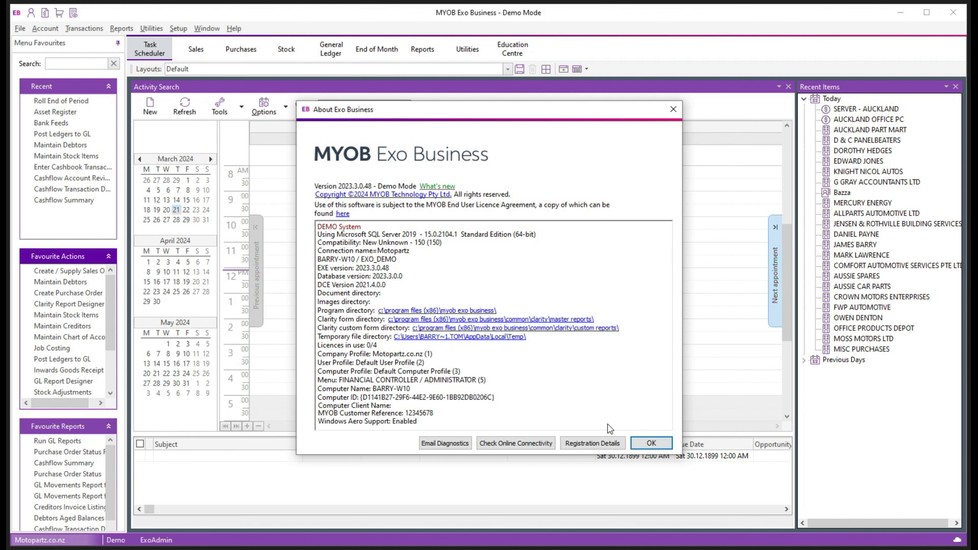
# Close the About dialog and bring up Utilities > End Of Period
pyautogui.click(672, 109)
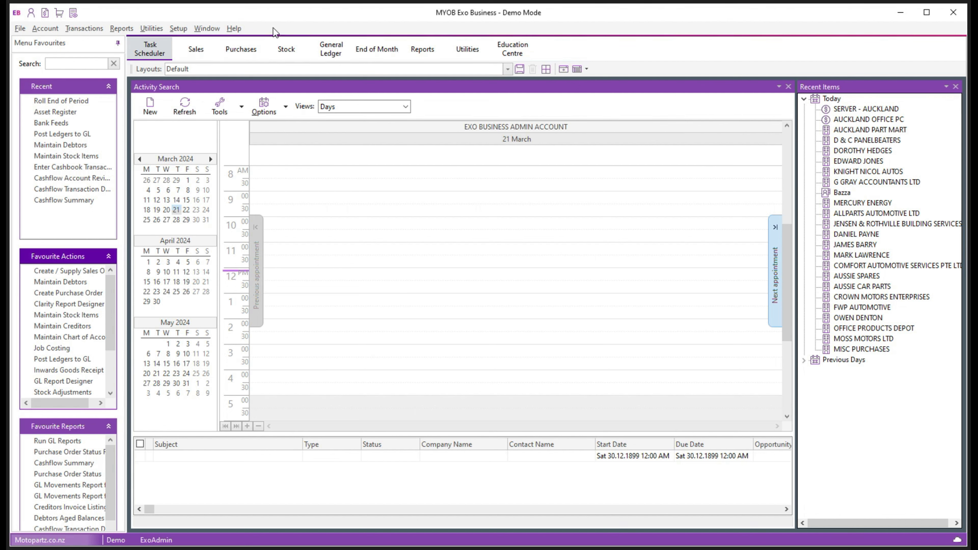
pyautogui.click(151, 28)
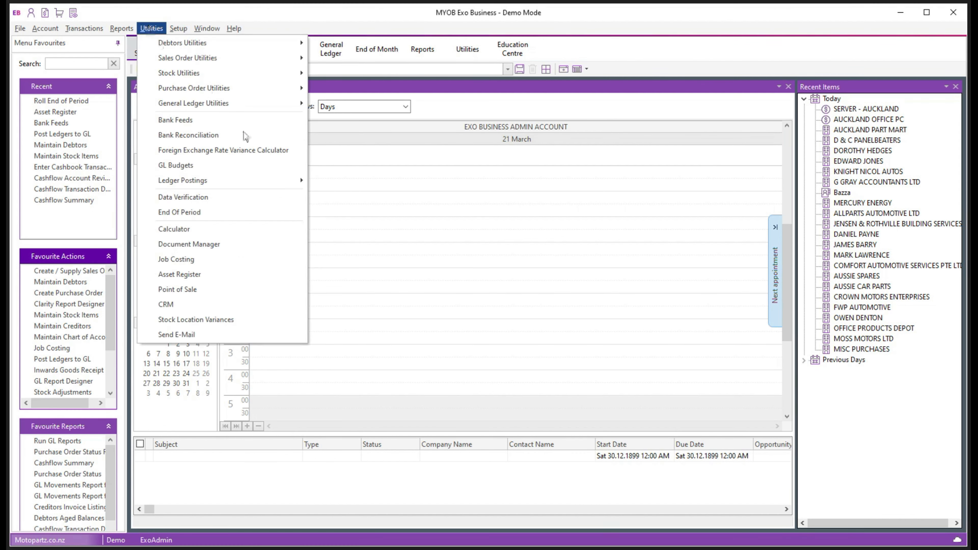
pyautogui.click(199, 216)
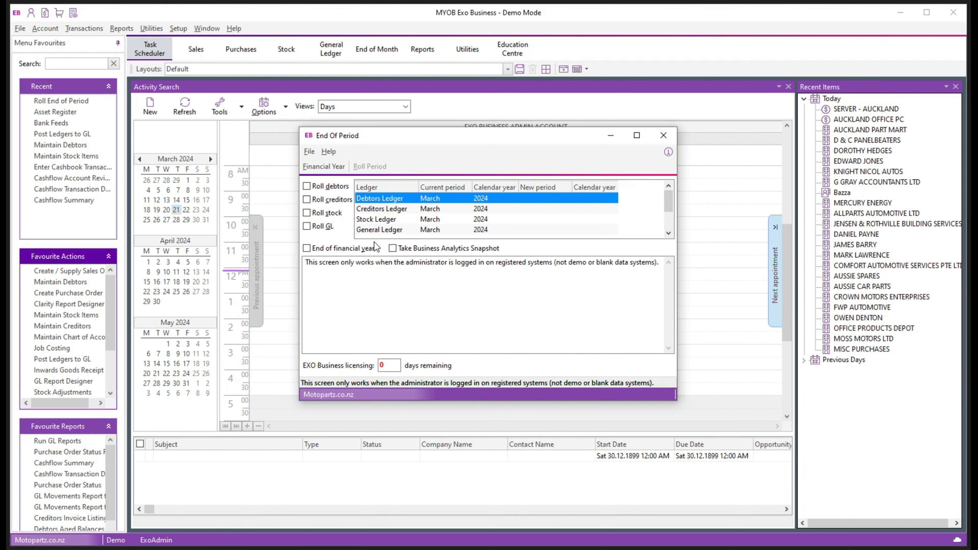
# Add and save next year's period 1, April (01.04.2024–30.04.2024, 1st Quarter)
pyautogui.click(324, 167)
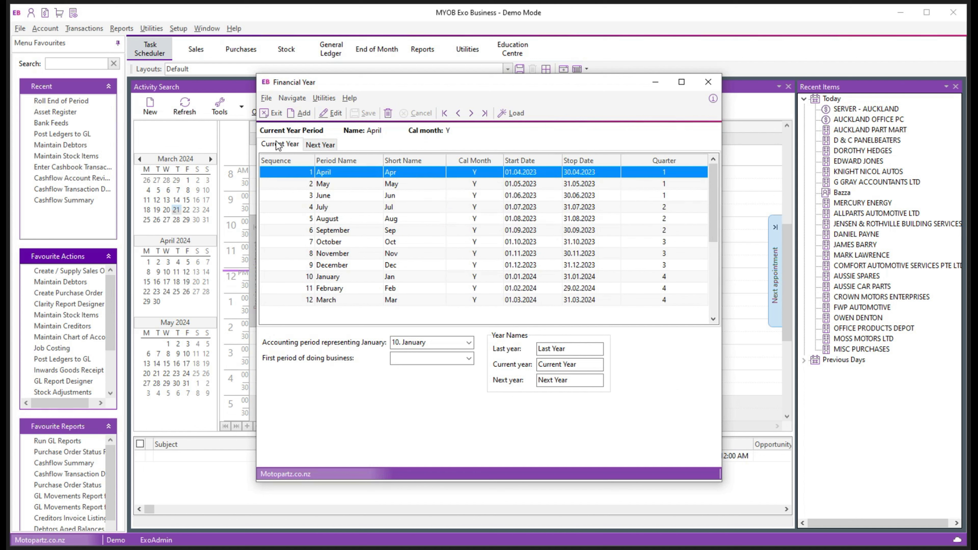
pyautogui.click(323, 144)
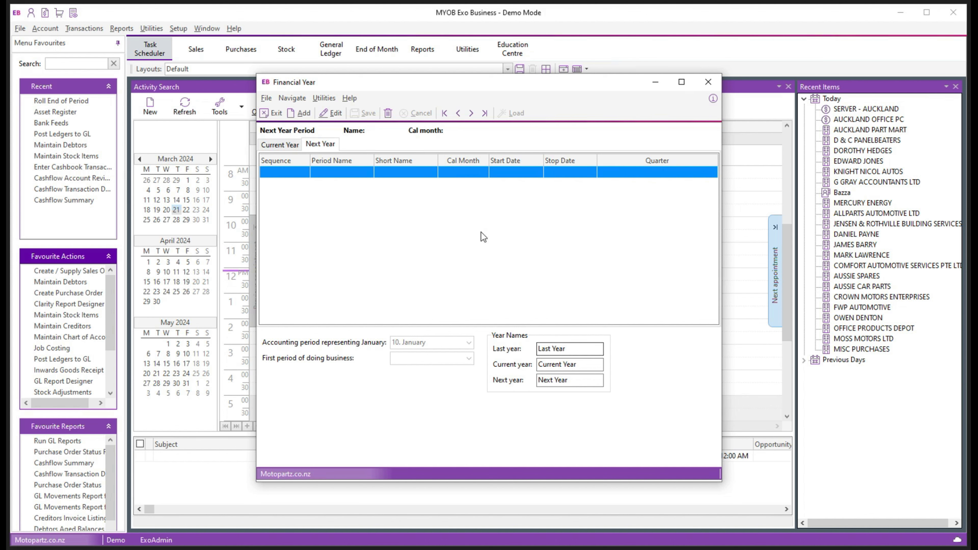
pyautogui.click(303, 113)
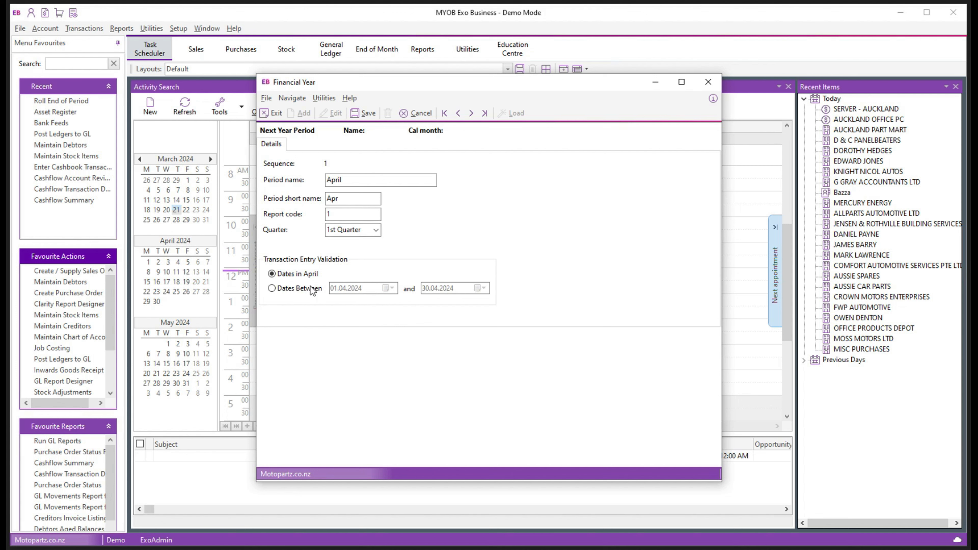
pyautogui.click(365, 113)
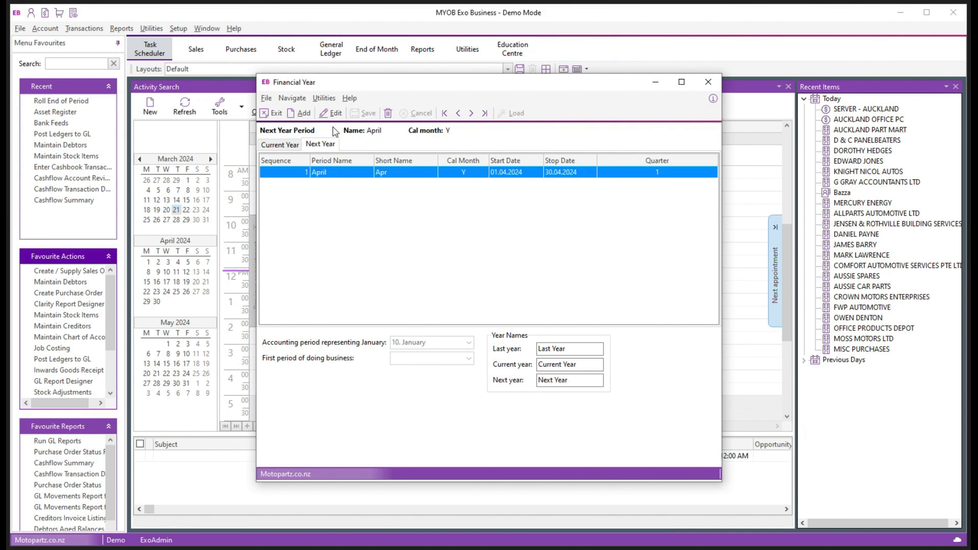
# Add and save next year's May, June, July and August periods, checking July's date validation
pyautogui.click(300, 113)
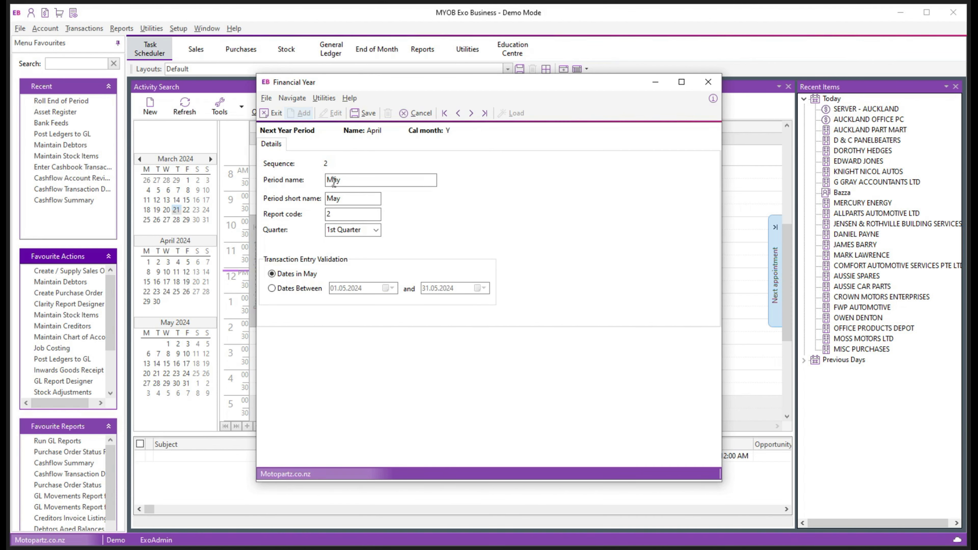
pyautogui.click(366, 113)
pyautogui.click(301, 113)
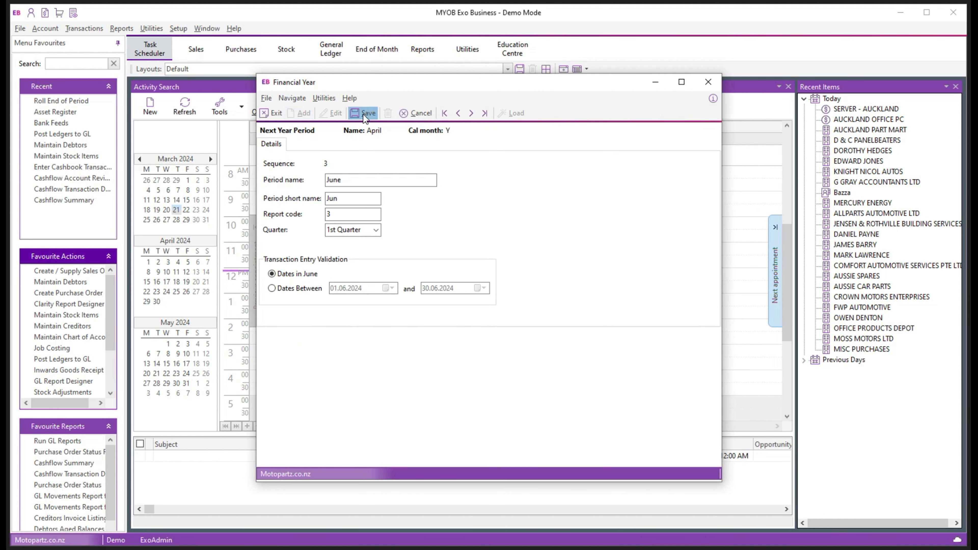
pyautogui.click(364, 113)
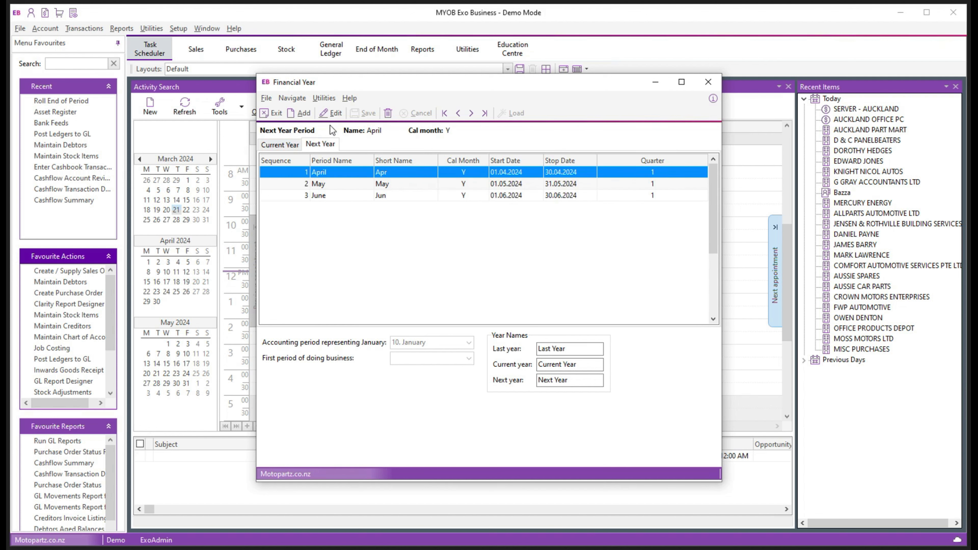
pyautogui.click(299, 113)
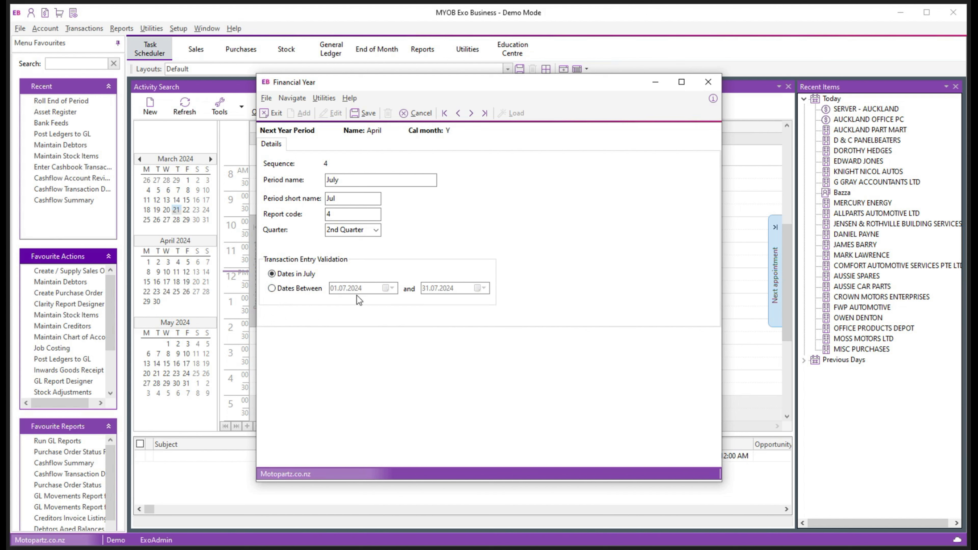
pyautogui.click(277, 289)
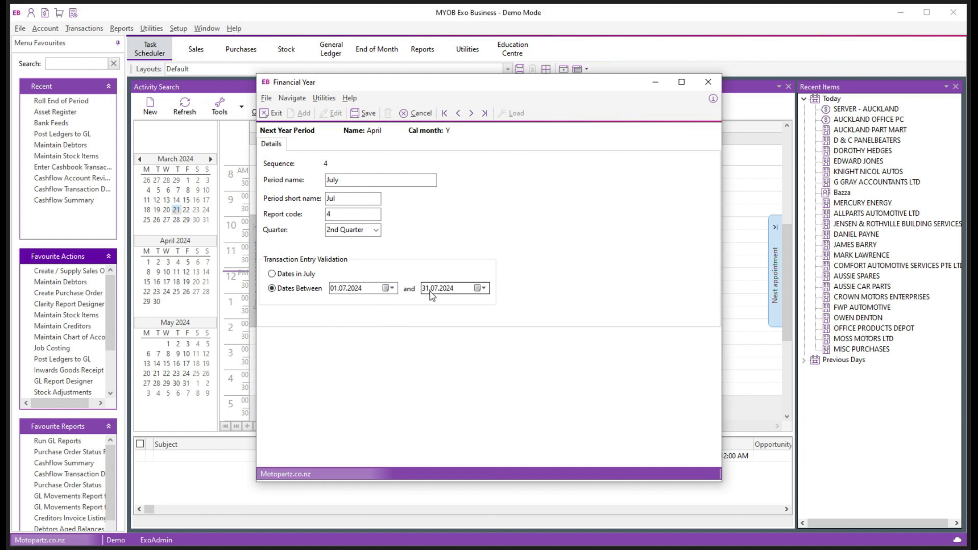
pyautogui.click(272, 274)
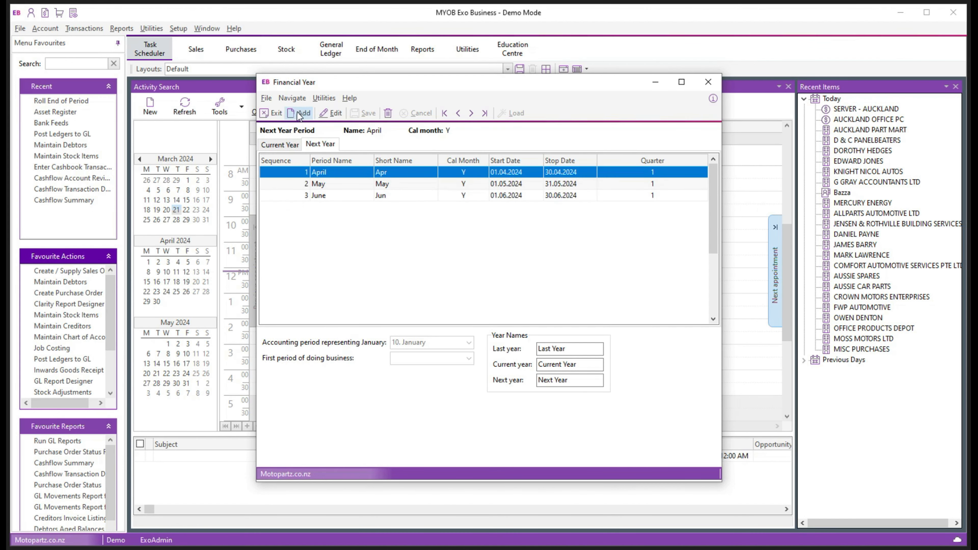
pyautogui.click(362, 114)
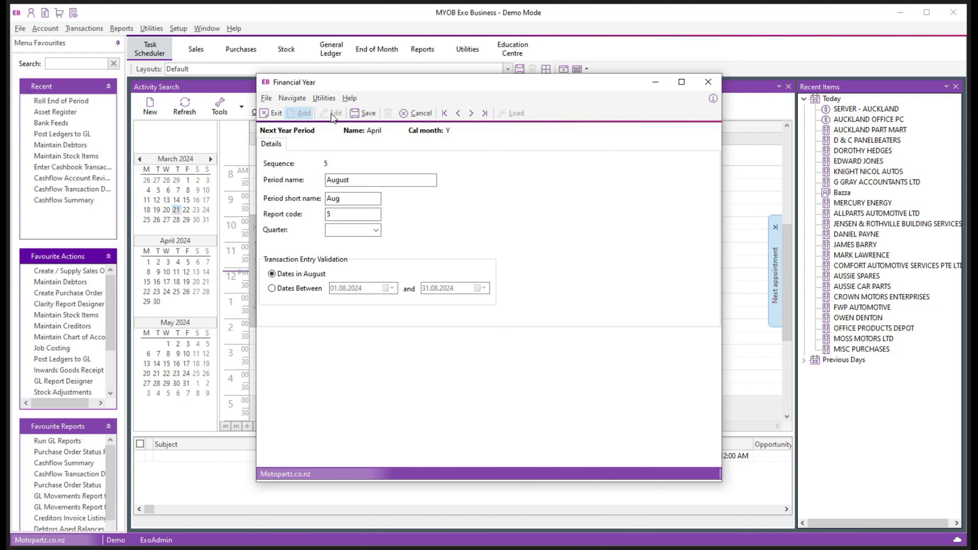
pyautogui.click(362, 113)
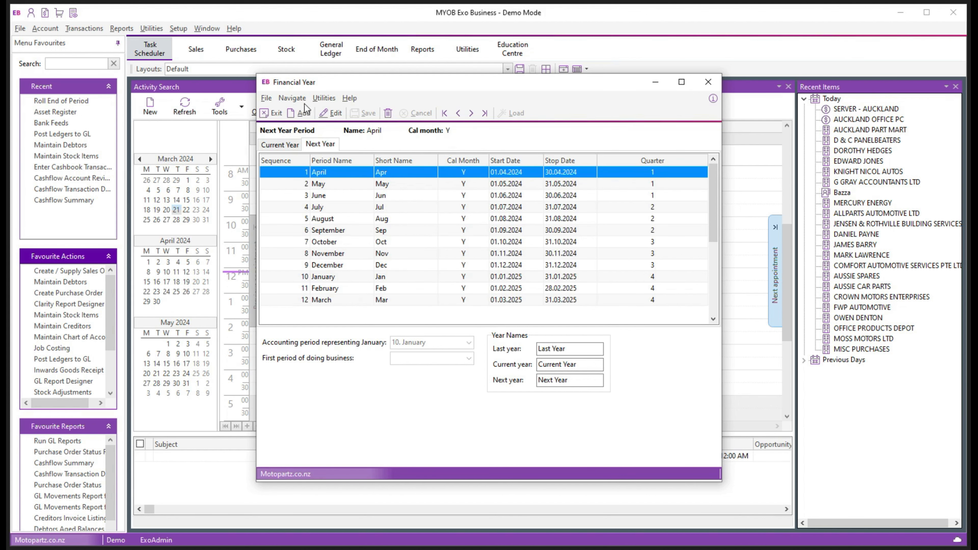
# Close the calendar setup and roll Debtors, Stock and General Ledgers as end of financial year
pyautogui.click(705, 83)
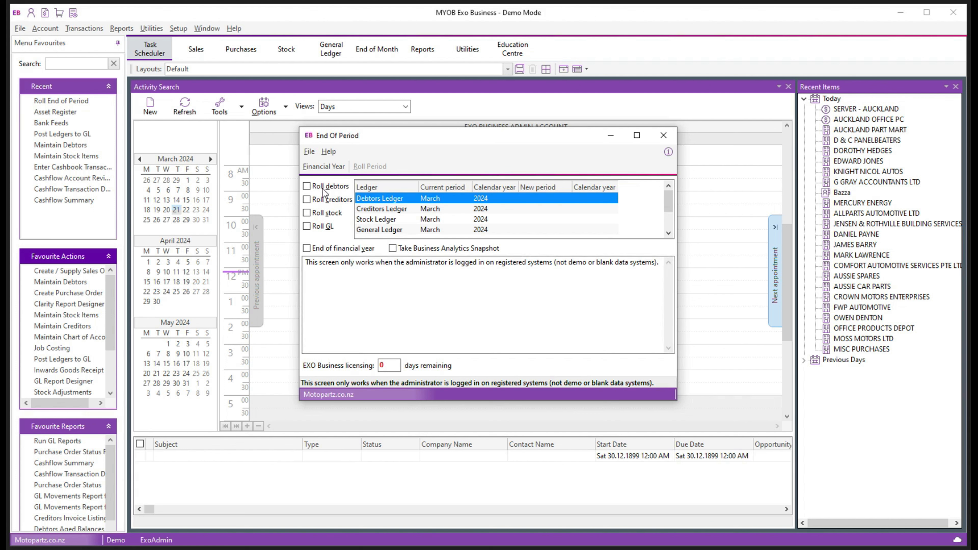
pyautogui.click(307, 187)
pyautogui.click(307, 213)
pyautogui.click(308, 227)
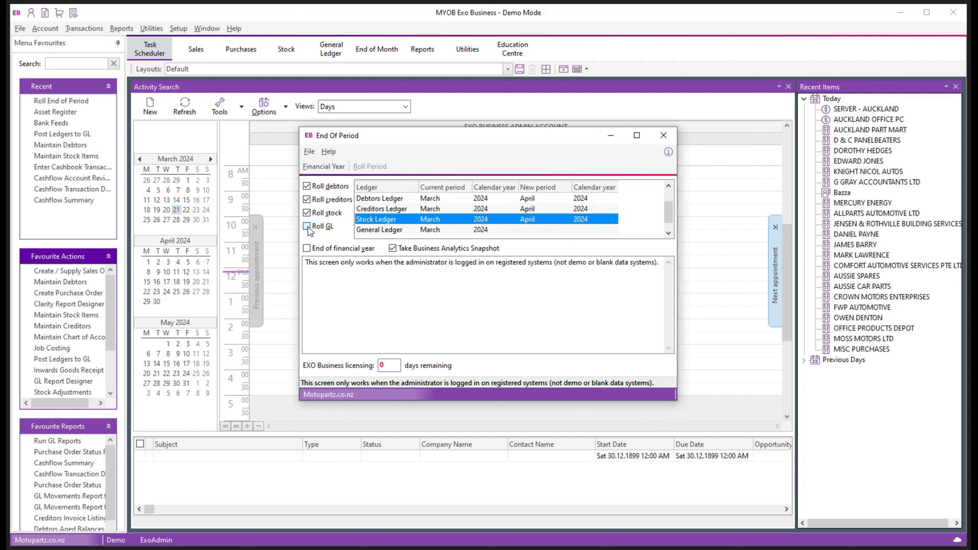
pyautogui.click(307, 250)
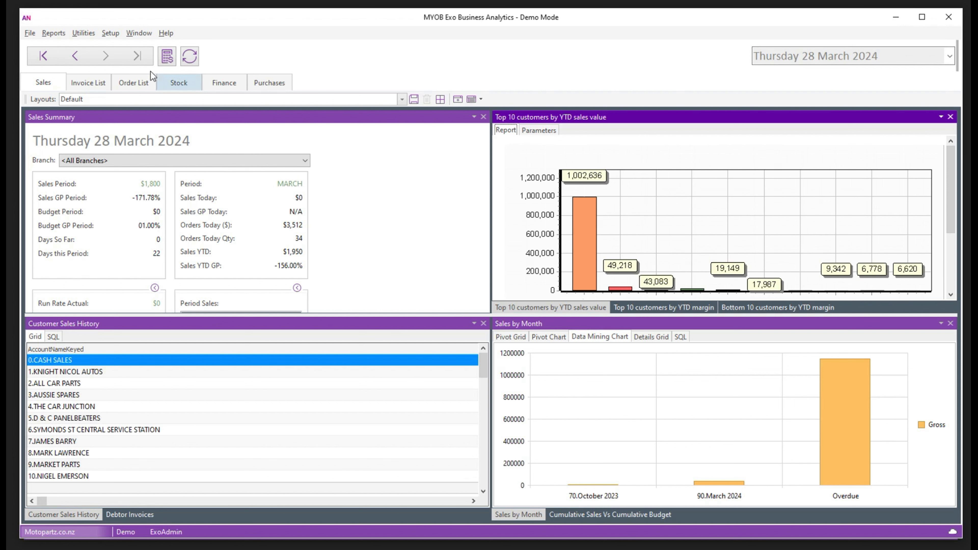
# Create and save analytics year 'EOY 2026/27', 01.04.2026 to 31.03.2027, in Setup Analytics Years
pyautogui.click(113, 34)
pyautogui.click(222, 38)
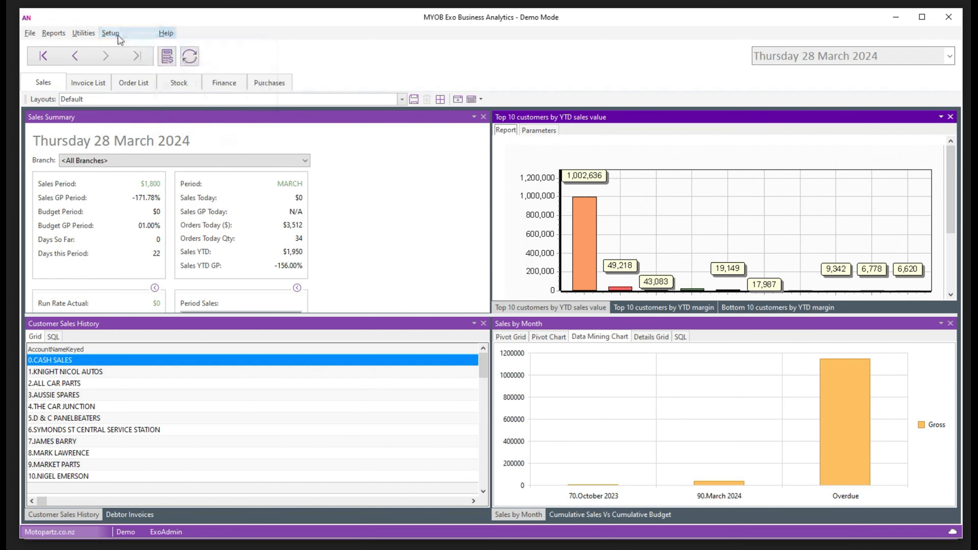
pyautogui.click(112, 34)
pyautogui.click(137, 48)
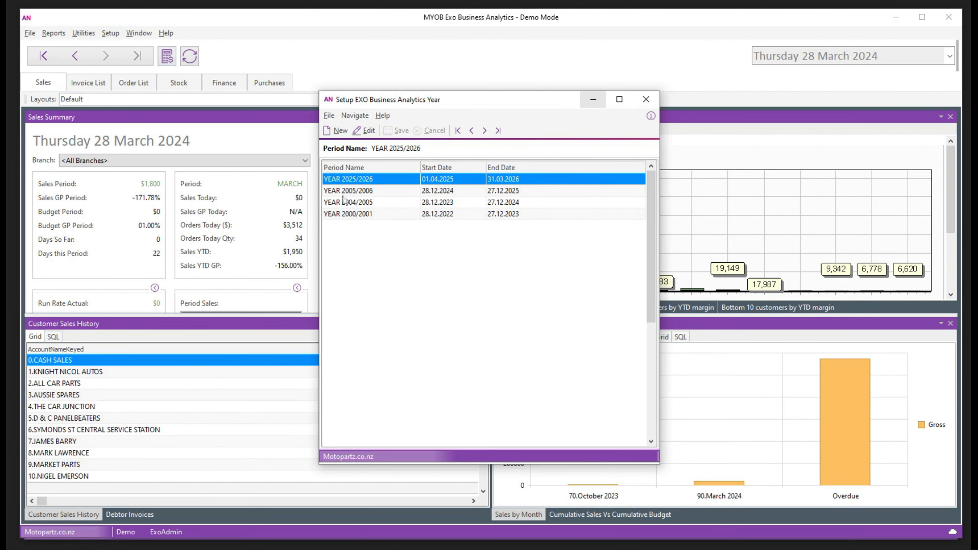
pyautogui.click(339, 132)
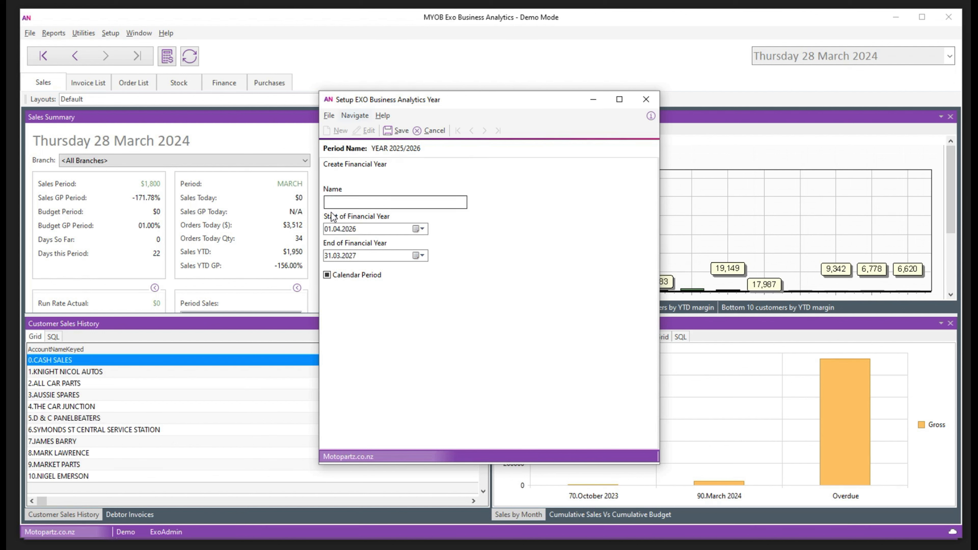
pyautogui.click(346, 203)
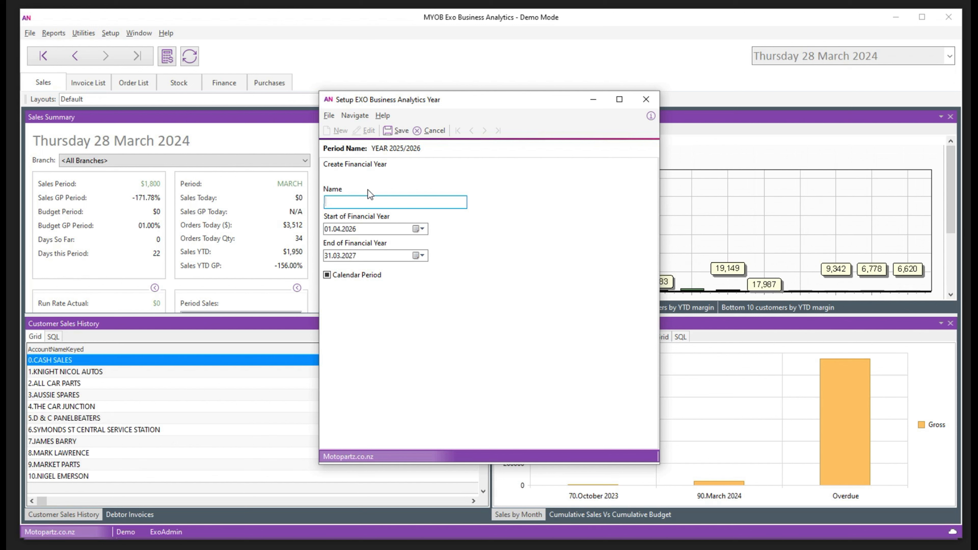
pyautogui.write('EOY 2026/27')
pyautogui.click(398, 131)
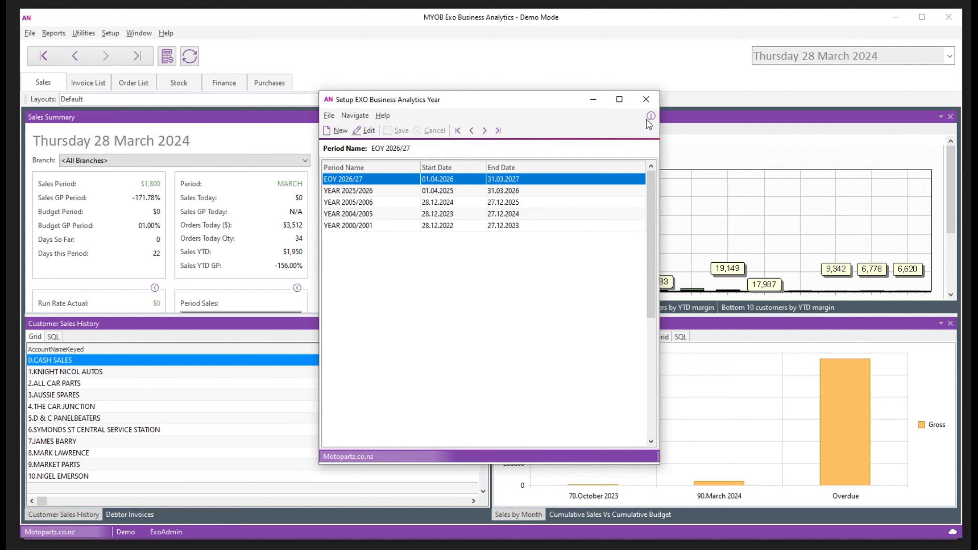
pyautogui.click(646, 100)
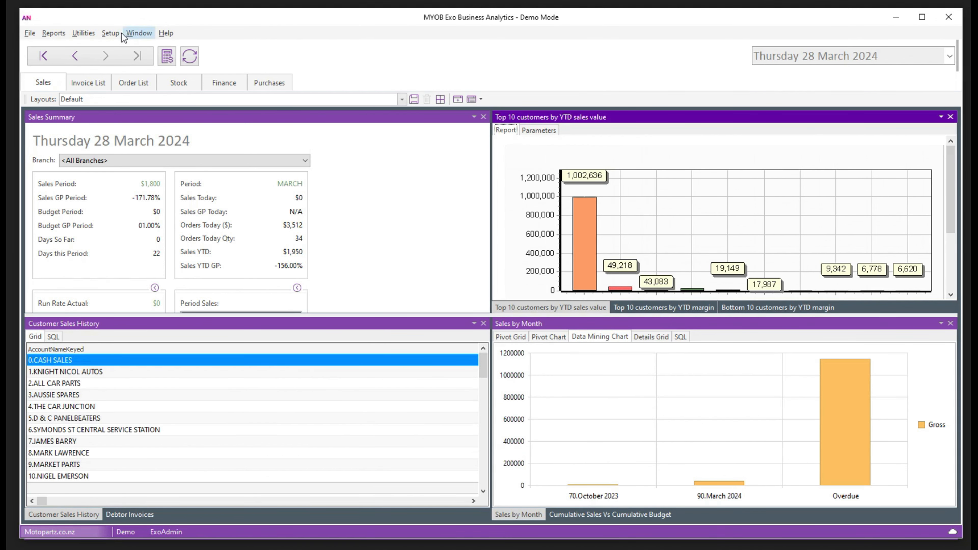
# Load the twelve monthly periods, April 2026–March 2027, for sales year EOY 2026/27
pyautogui.click(110, 33)
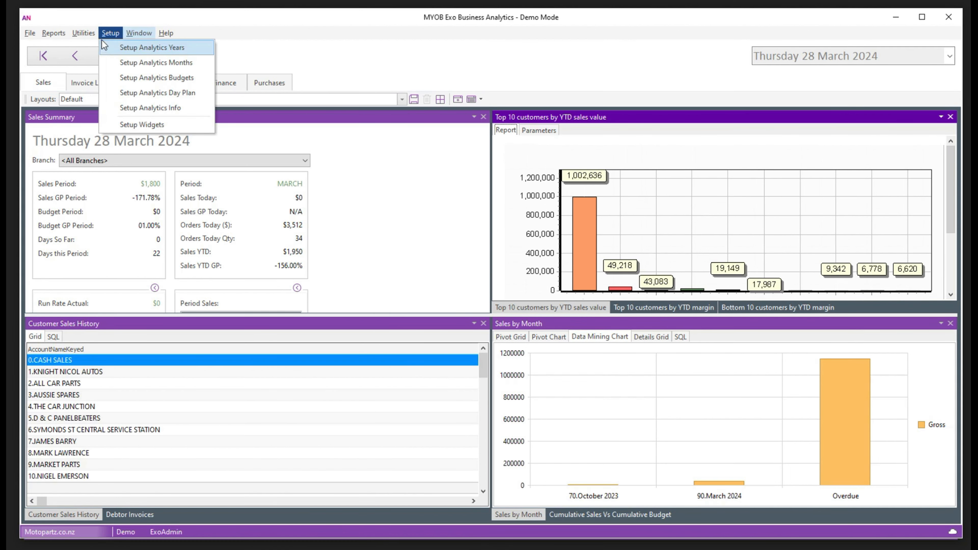
pyautogui.click(135, 62)
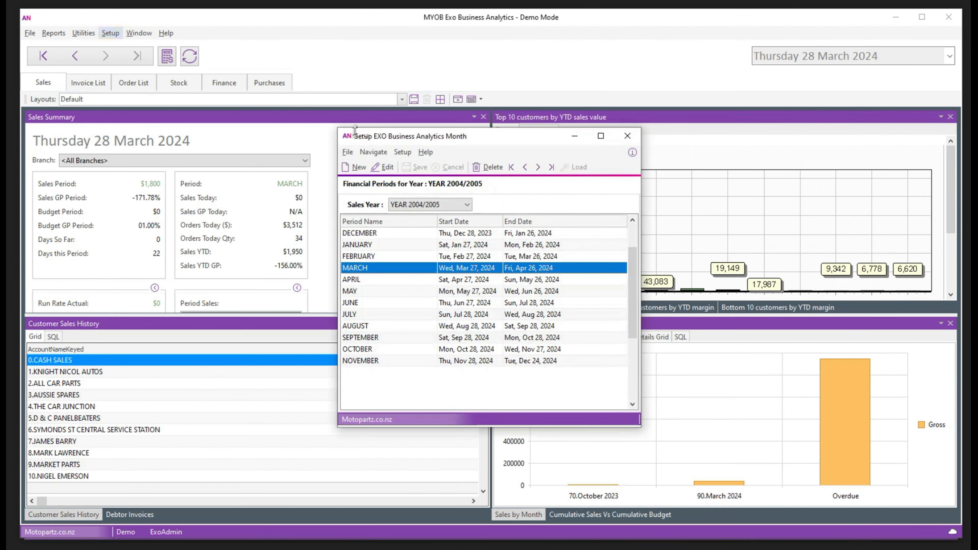
pyautogui.click(466, 205)
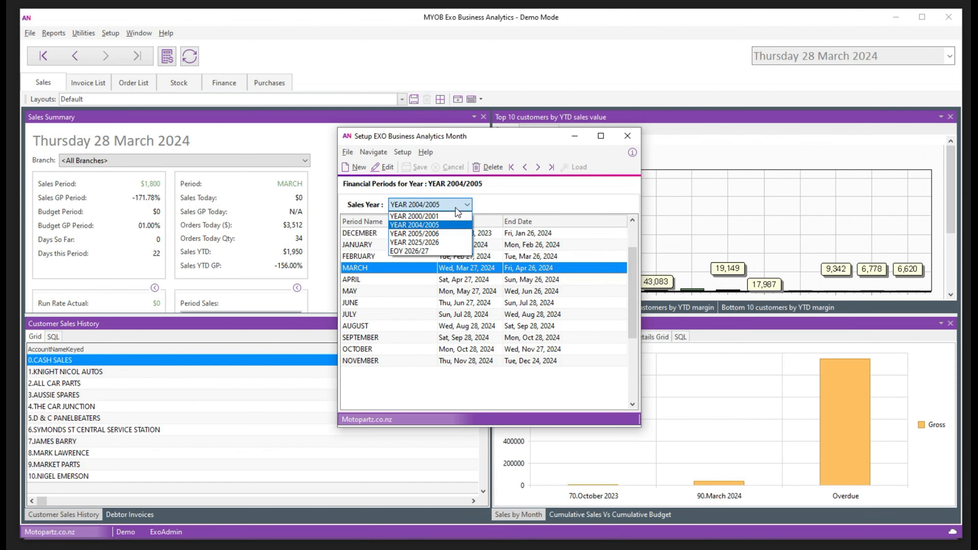
pyautogui.click(412, 251)
pyautogui.click(448, 313)
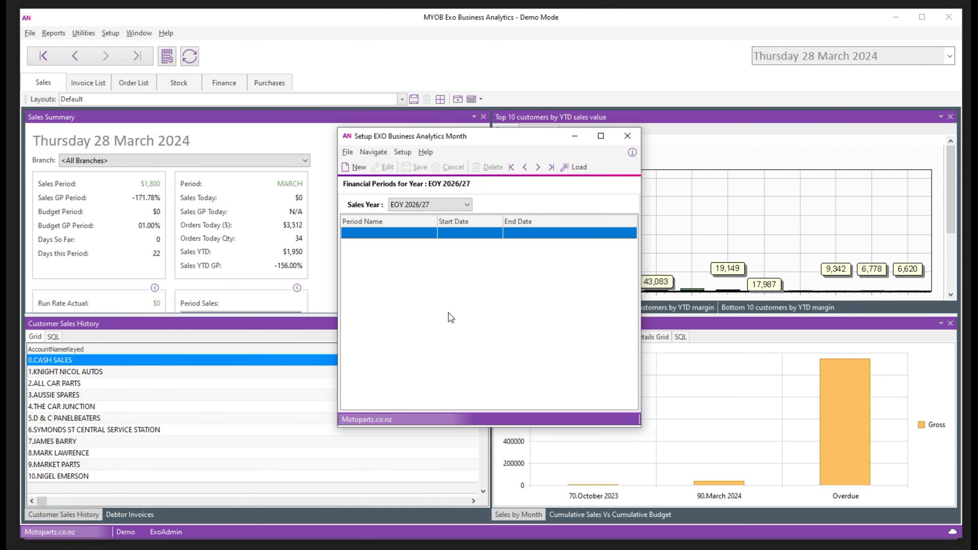
pyautogui.click(574, 167)
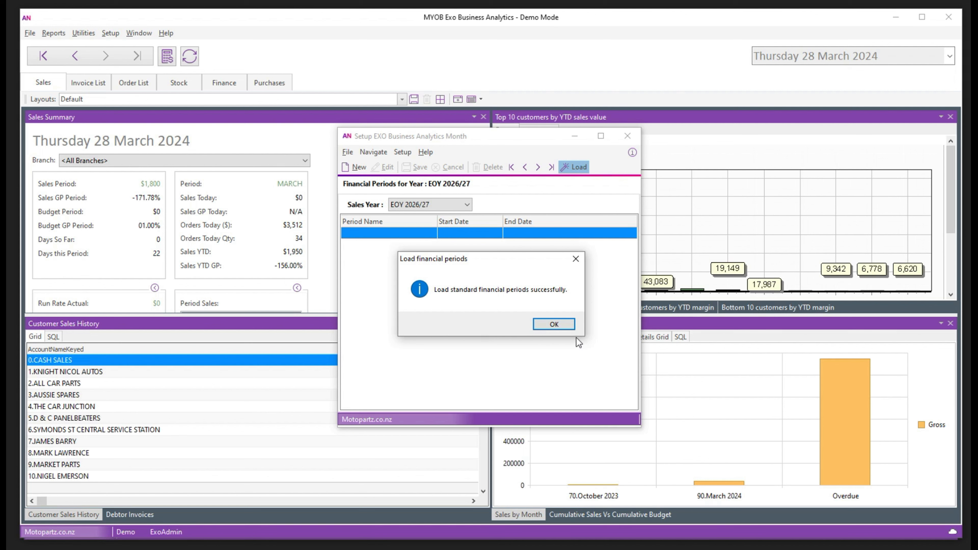
pyautogui.click(554, 324)
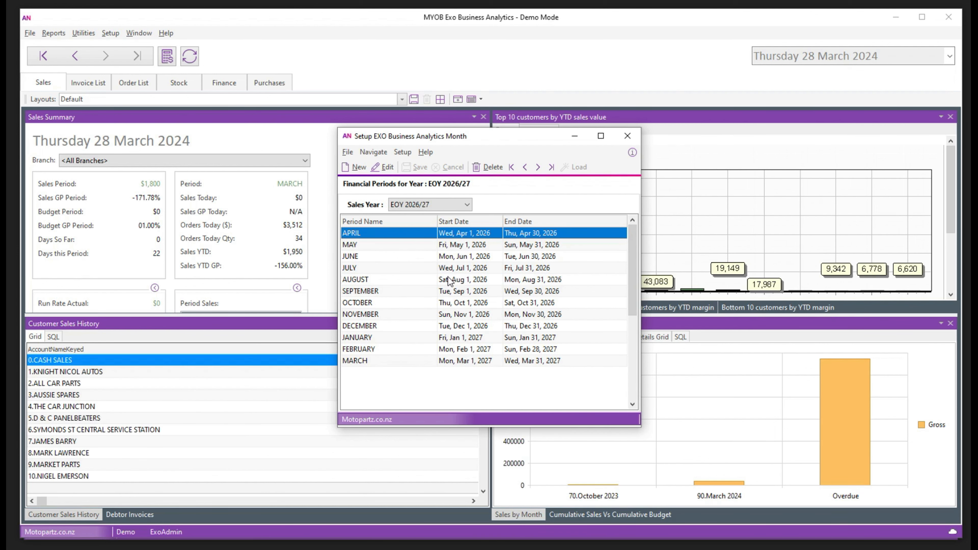
pyautogui.click(627, 135)
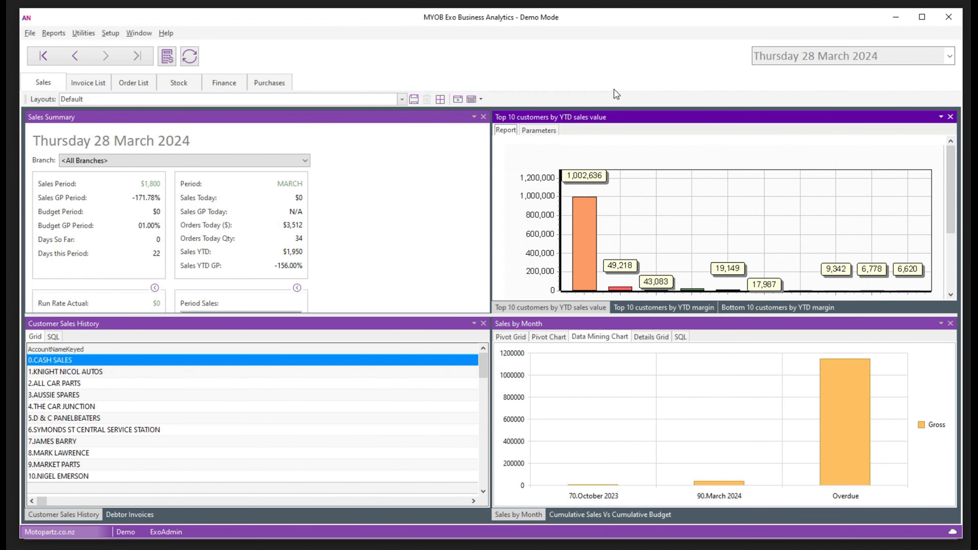
# Minimise Business Analytics to reveal the Fixed Assets asset search with assets 1000–1006
pyautogui.click(896, 20)
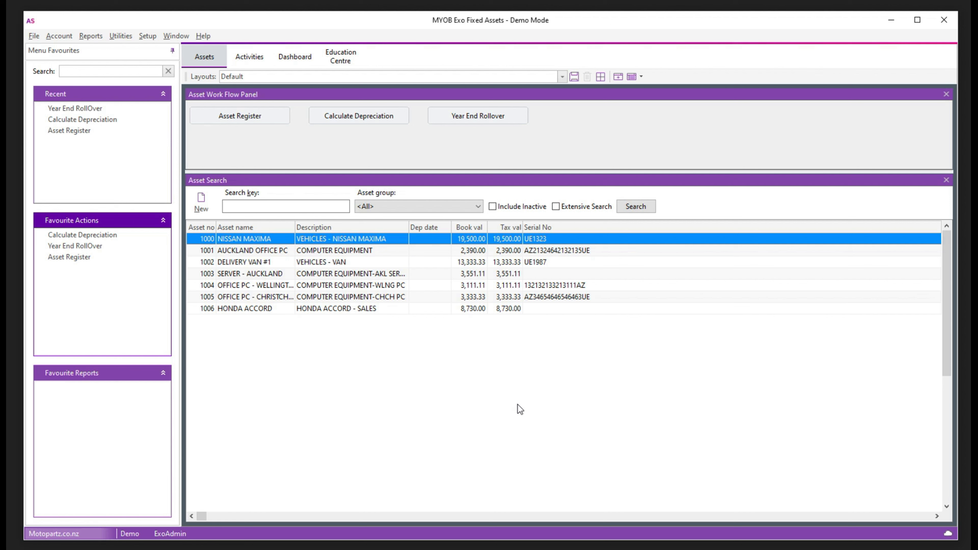
pyautogui.click(120, 36)
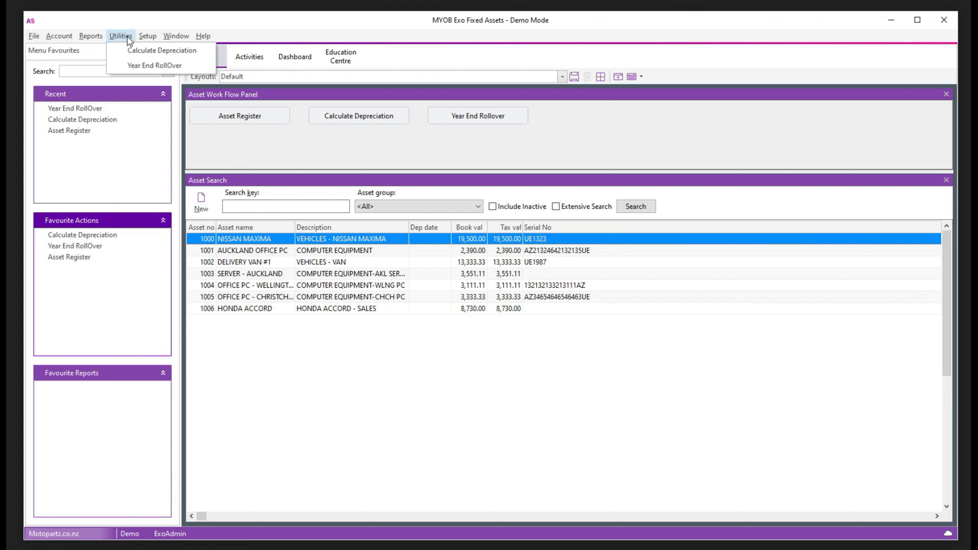
pyautogui.click(153, 66)
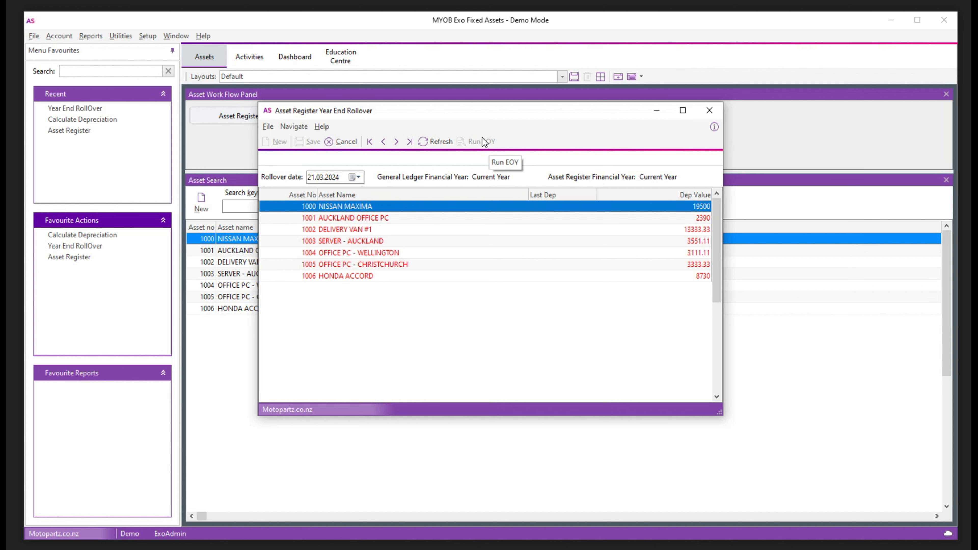
pyautogui.click(709, 111)
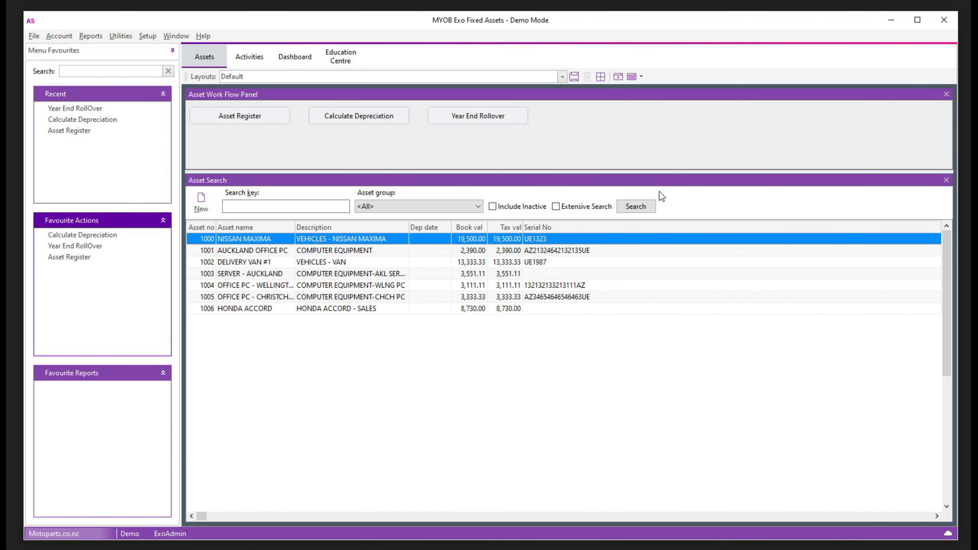